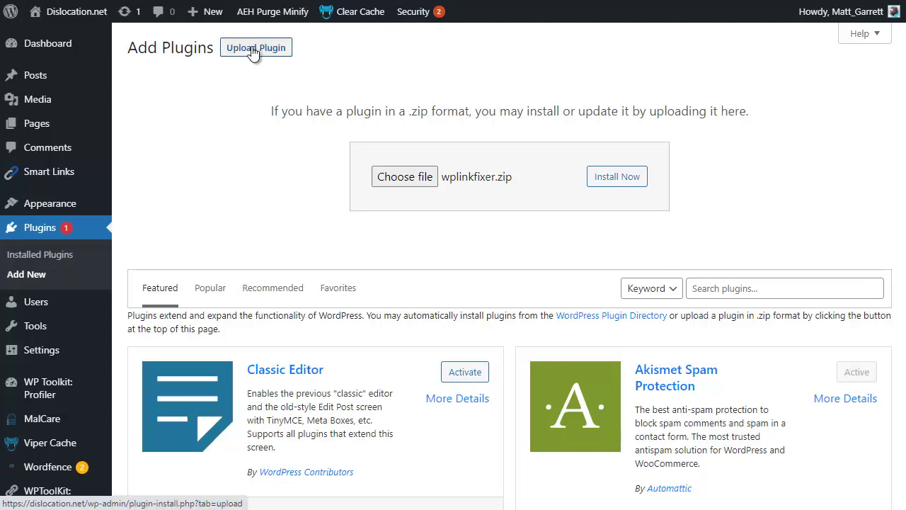
Choose wplinkfixer.zip from the WP-Plugins-and-Security-Files folder as the plugin file to upload.
click(409, 179)
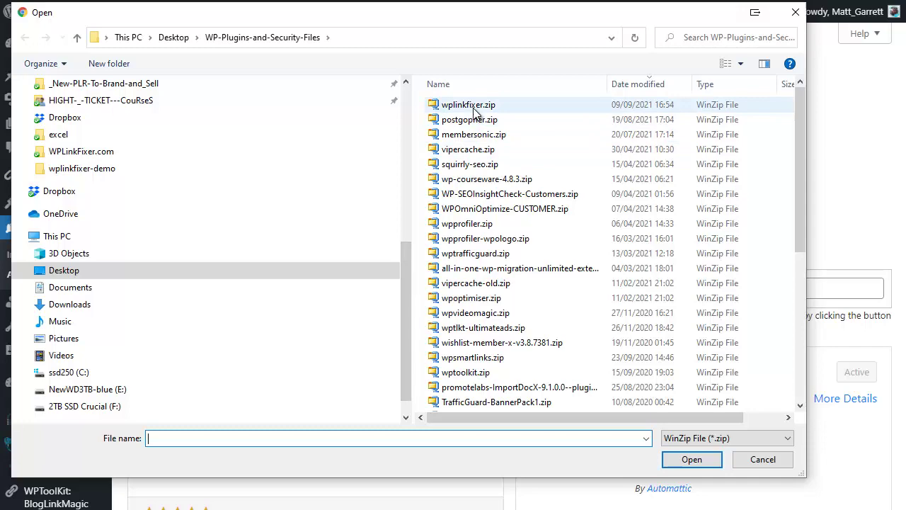
click(473, 106)
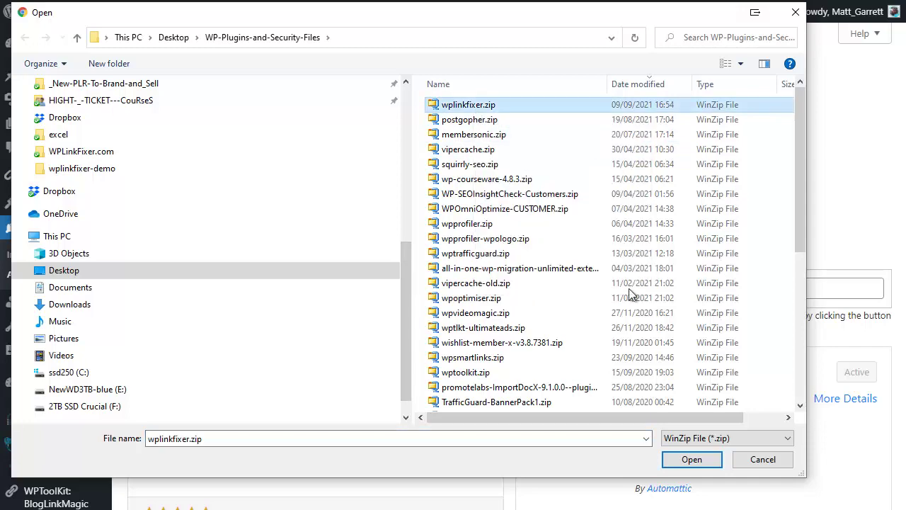
click(691, 459)
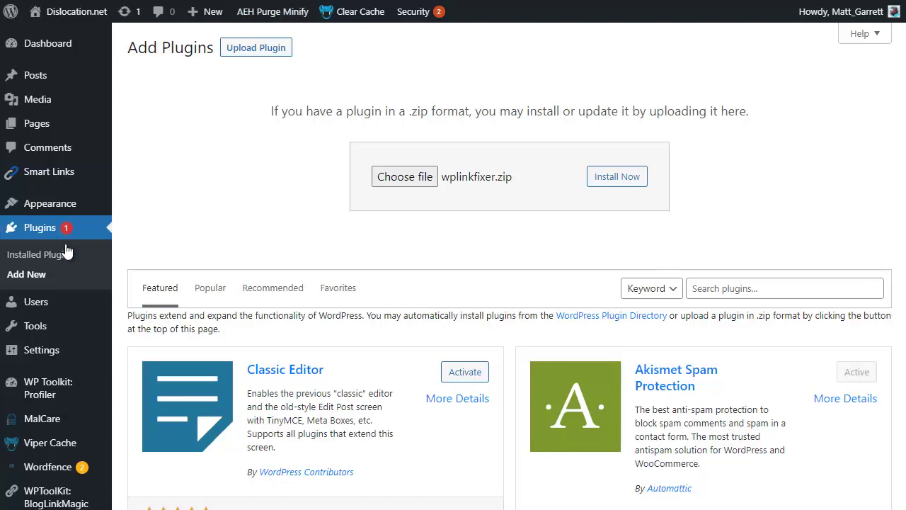
scroll(69, 255, down, 3)
scroll(69, 256, down, 3)
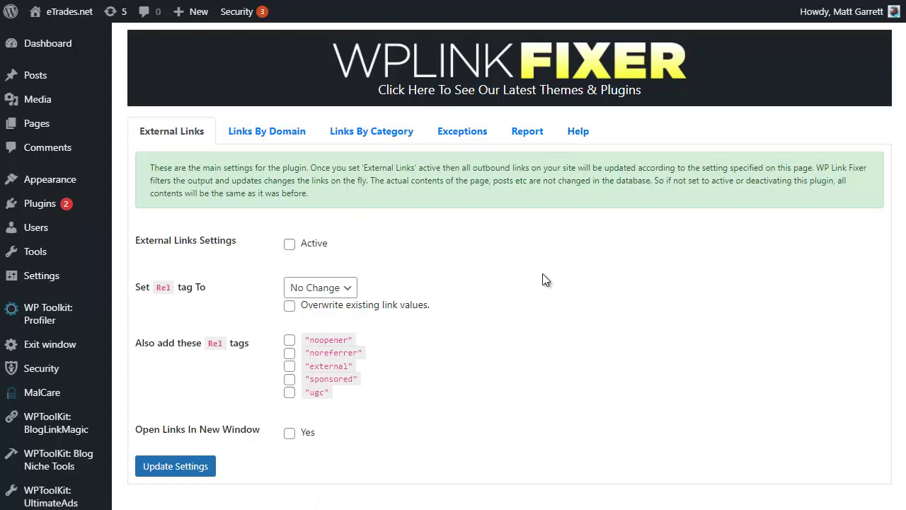
Activate the external links settings and set the rel tag to nofollow, overwriting existing link values.
click(290, 244)
click(352, 289)
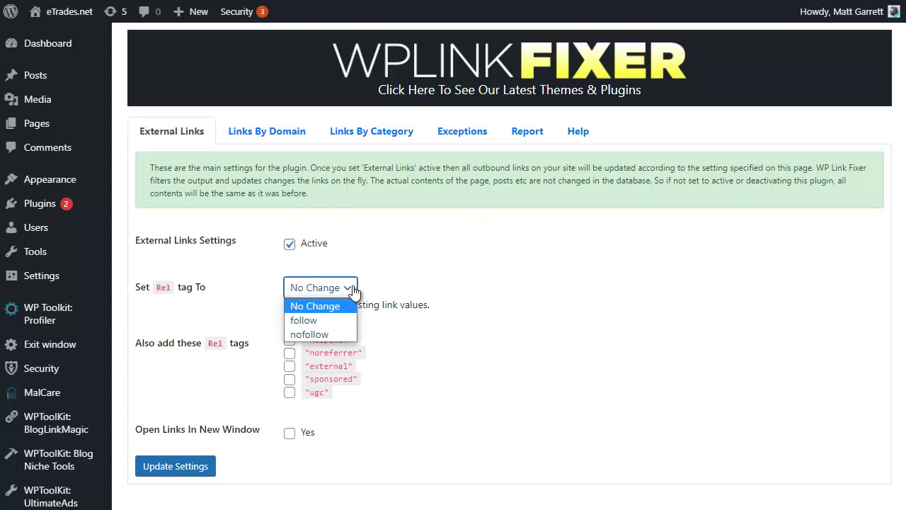
click(322, 335)
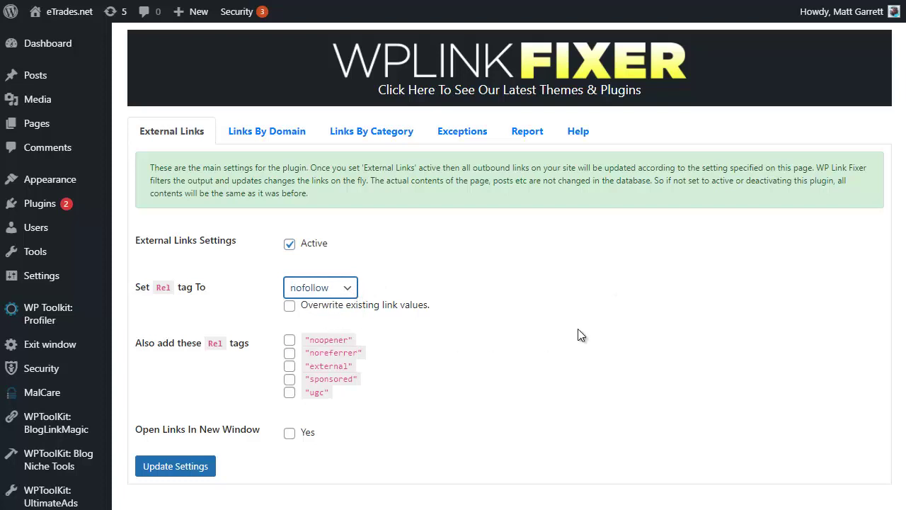
click(290, 309)
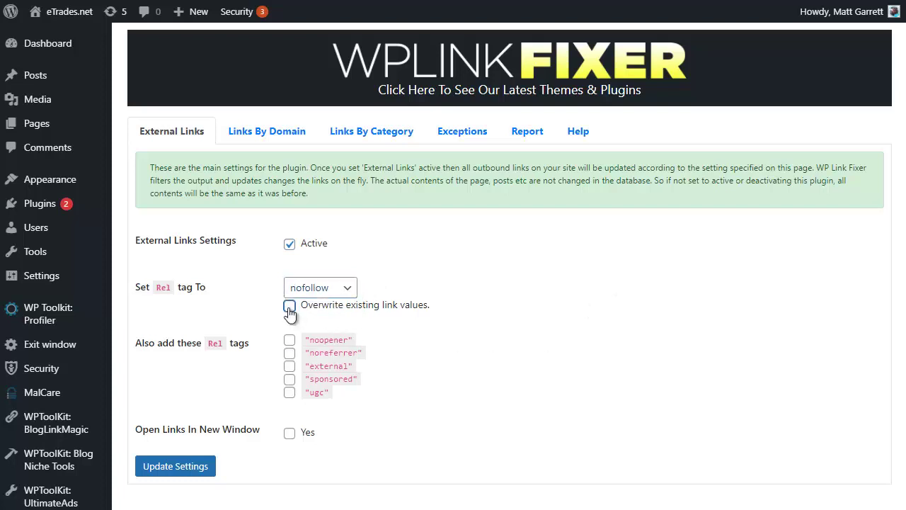
click(347, 293)
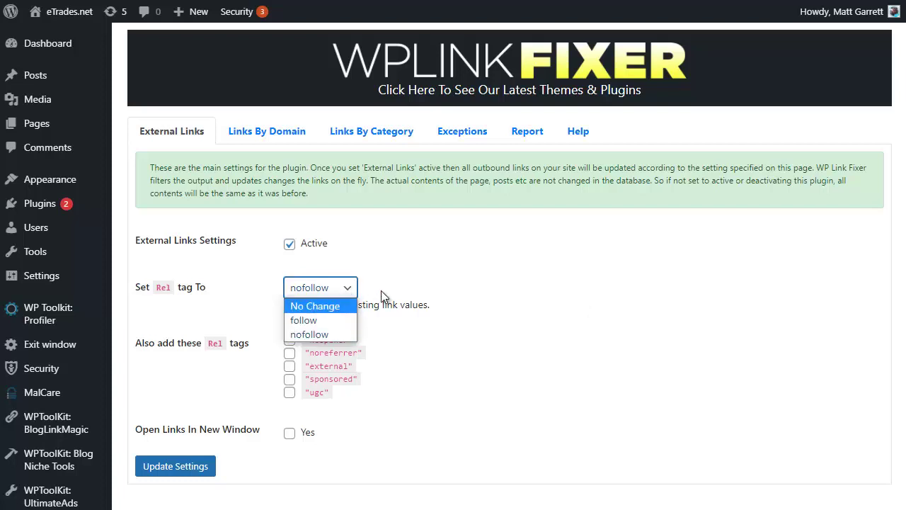
click(427, 276)
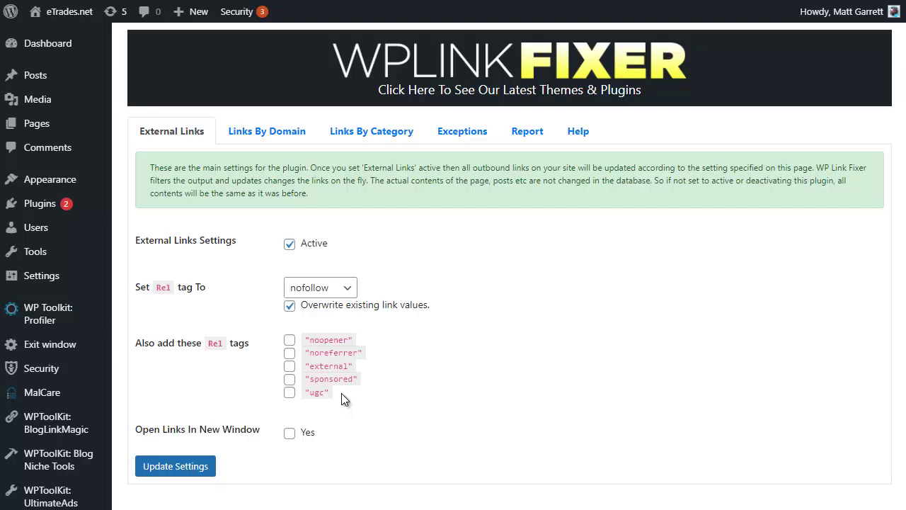
Add the "sponsored" rel tag to external links, make them open in a new window, and save the settings.
click(290, 379)
click(395, 347)
click(290, 433)
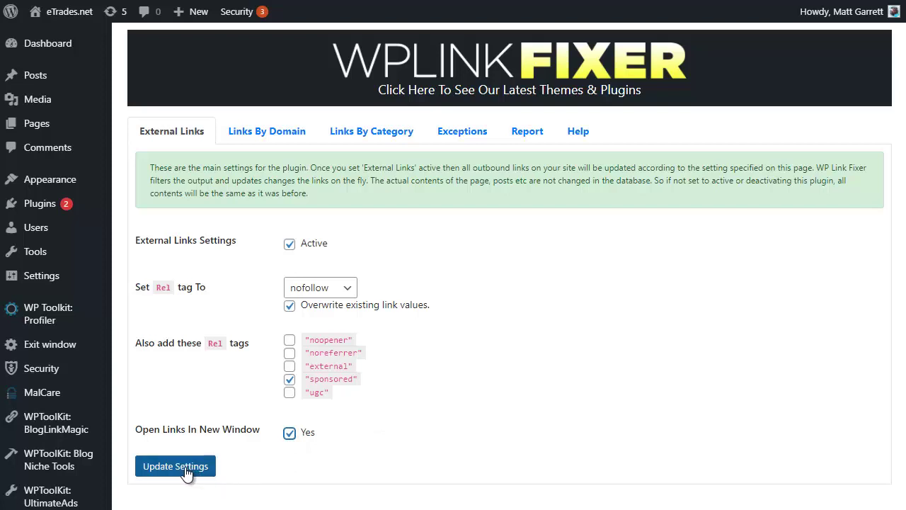
click(210, 466)
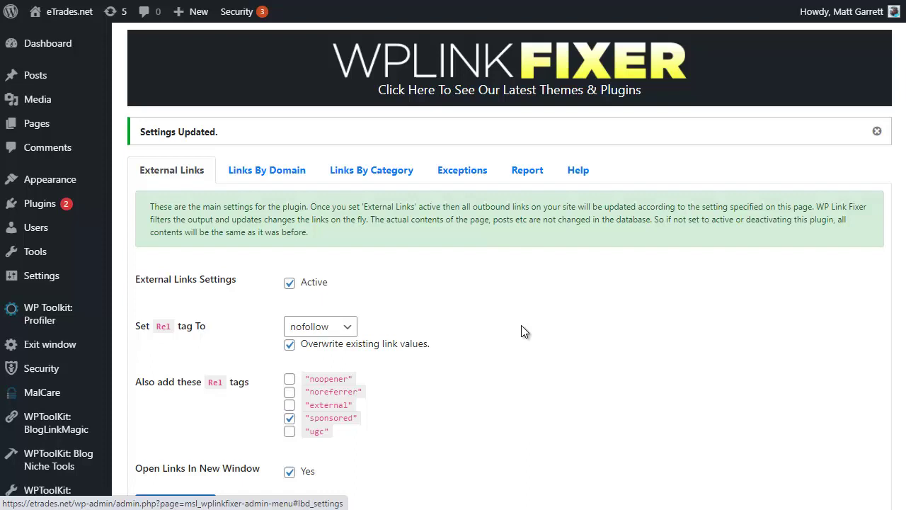
Remove the "sponsored" rel tag from the external links settings and save the change.
click(290, 420)
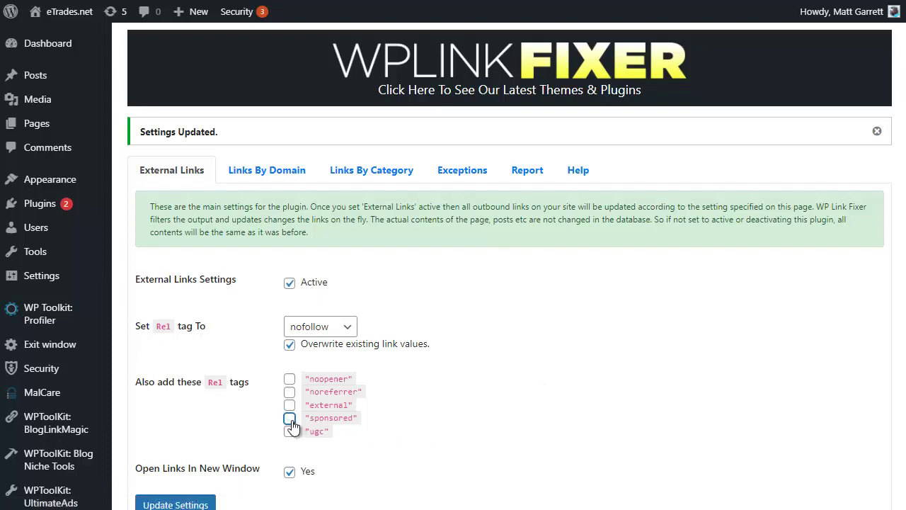
click(211, 503)
Activate the Links By Domain settings with rel nofollow, the extra "sponsored" tag, and links opening in a new window.
click(270, 172)
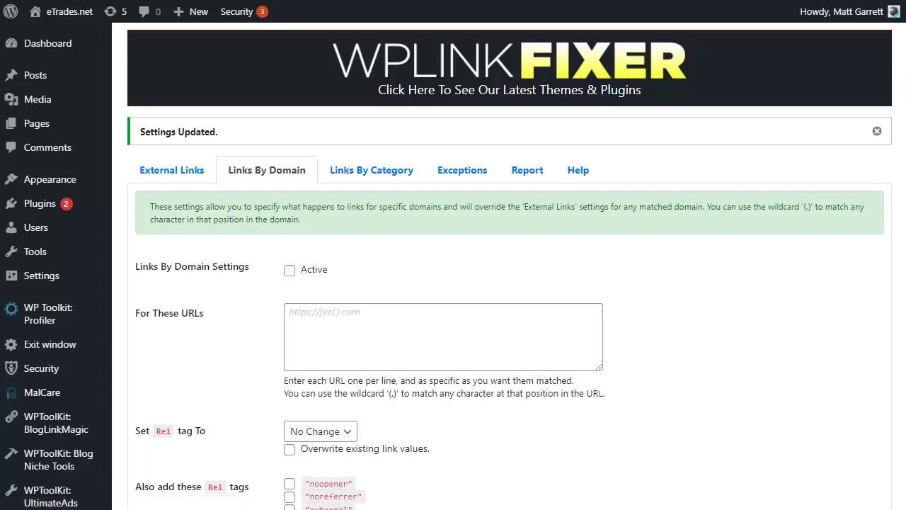
scroll(768, 277, down, 2)
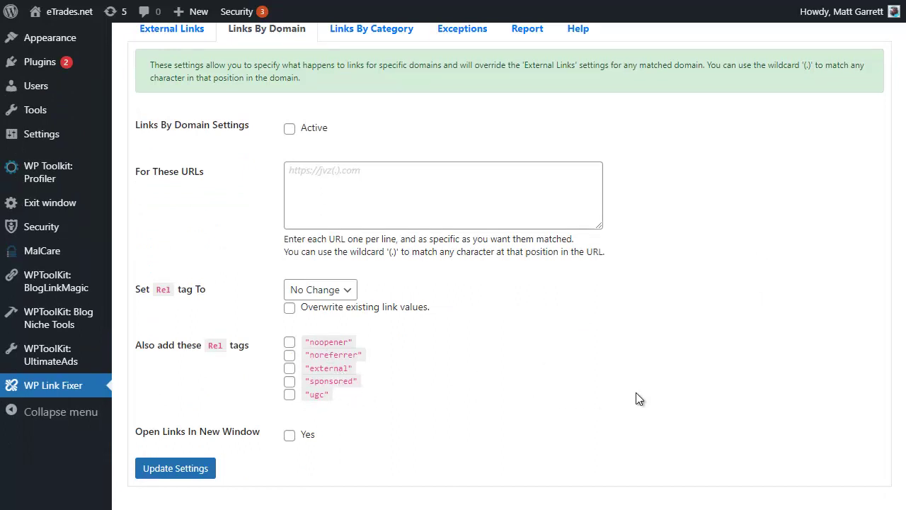
click(289, 130)
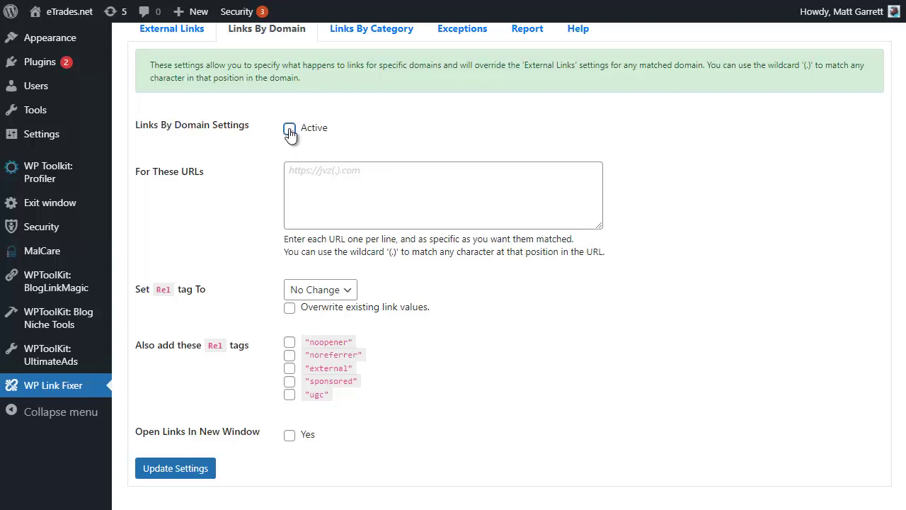
click(344, 292)
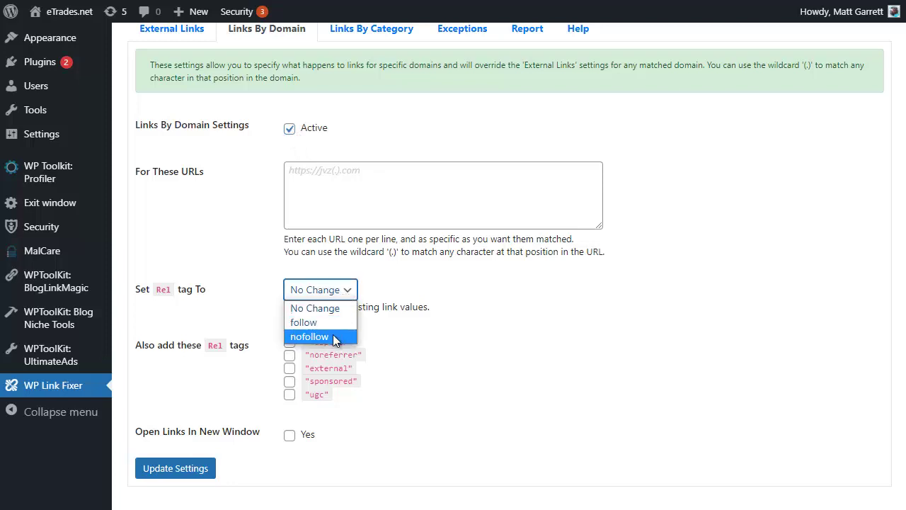
click(335, 337)
click(290, 381)
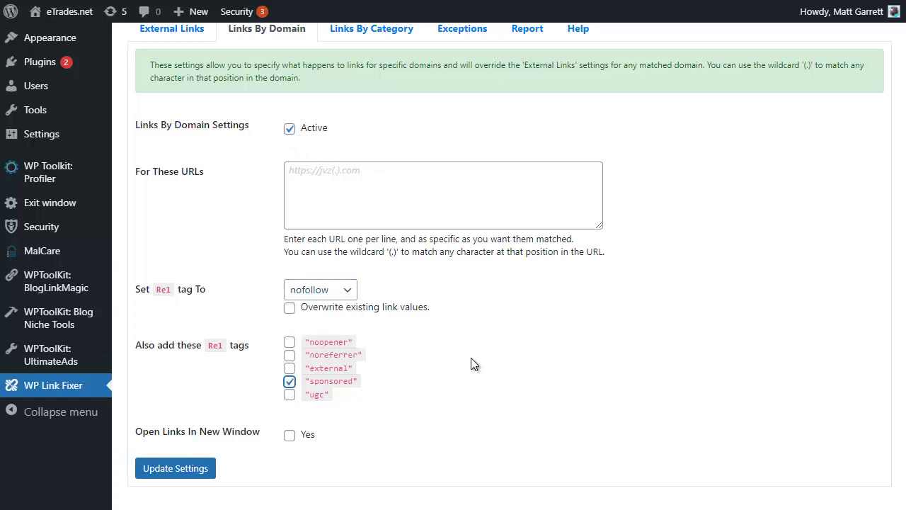
click(289, 435)
click(294, 175)
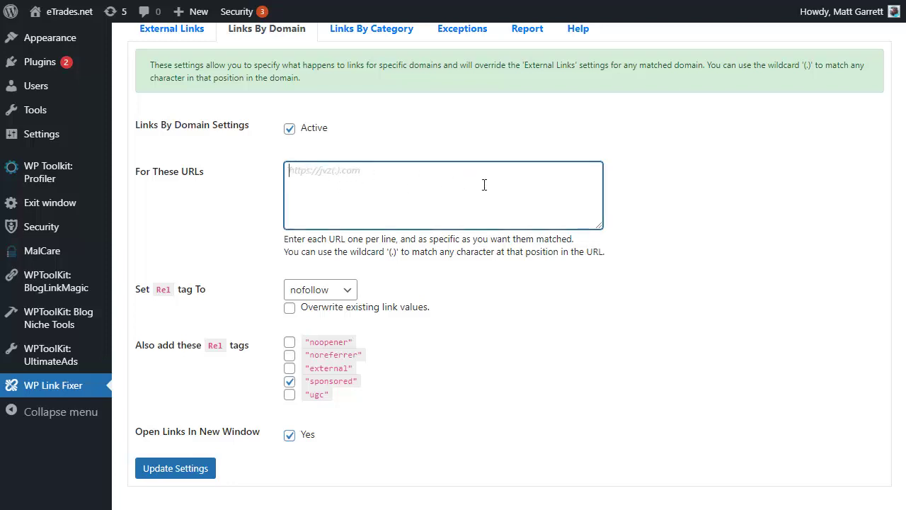
text(https://paykstrt.com https://warriorplus.com https://jvzoo(.).com http://(.).hop.clickbank.net)
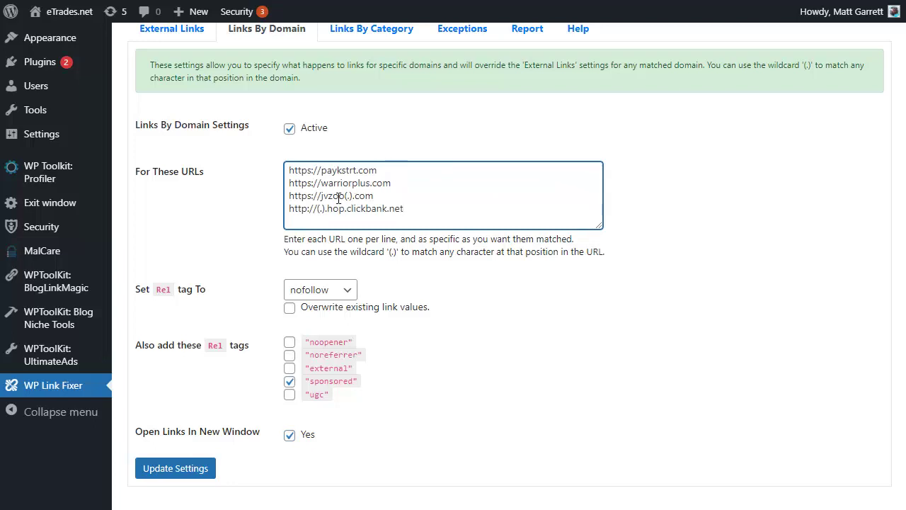
drag(355, 196, 345, 196)
drag(327, 208, 317, 208)
click(427, 209)
click(196, 469)
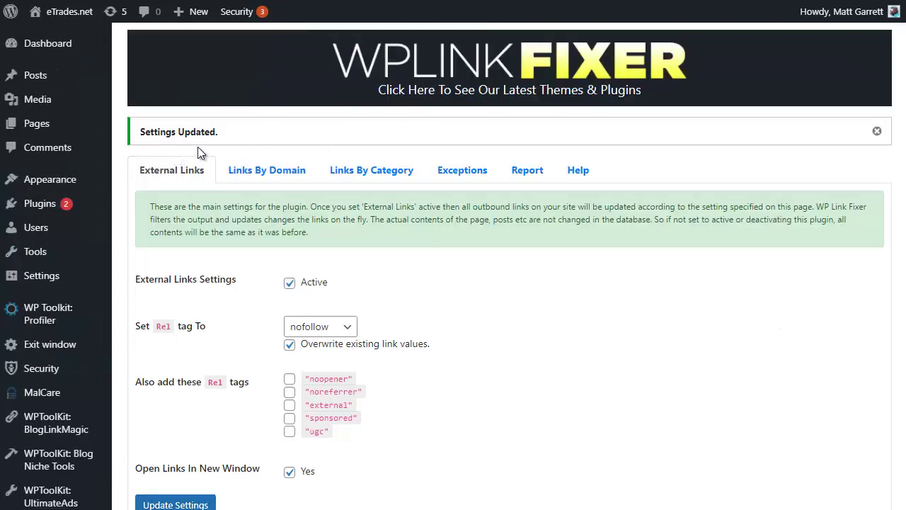
Compare the saved Links By Domain settings with the general External Links settings.
click(258, 170)
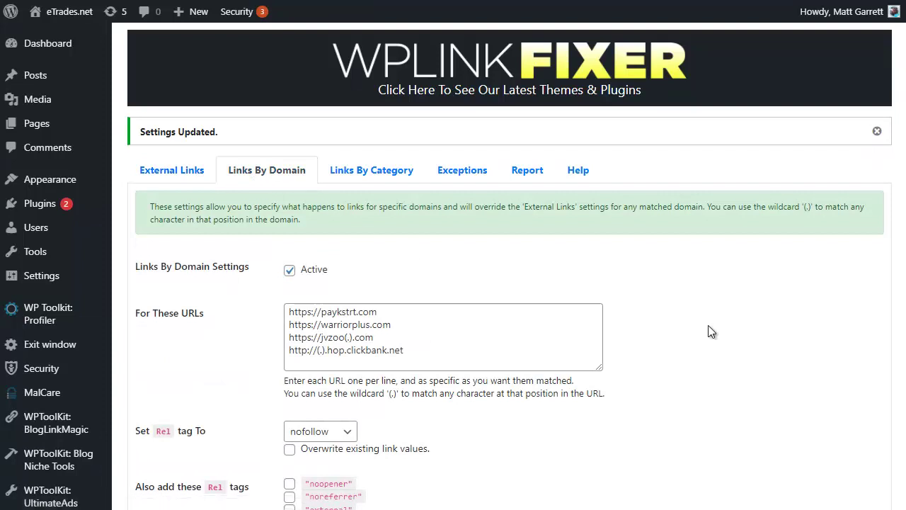
scroll(716, 350, down, 1)
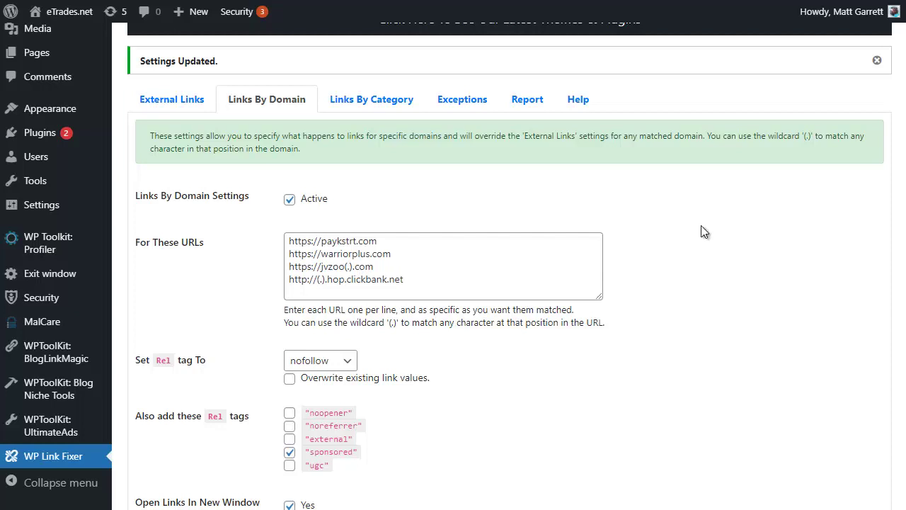
click(190, 104)
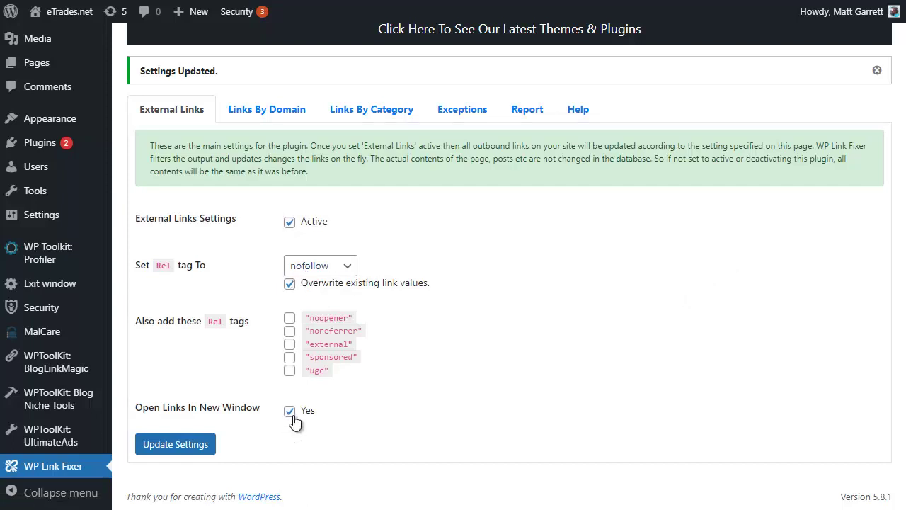
click(247, 112)
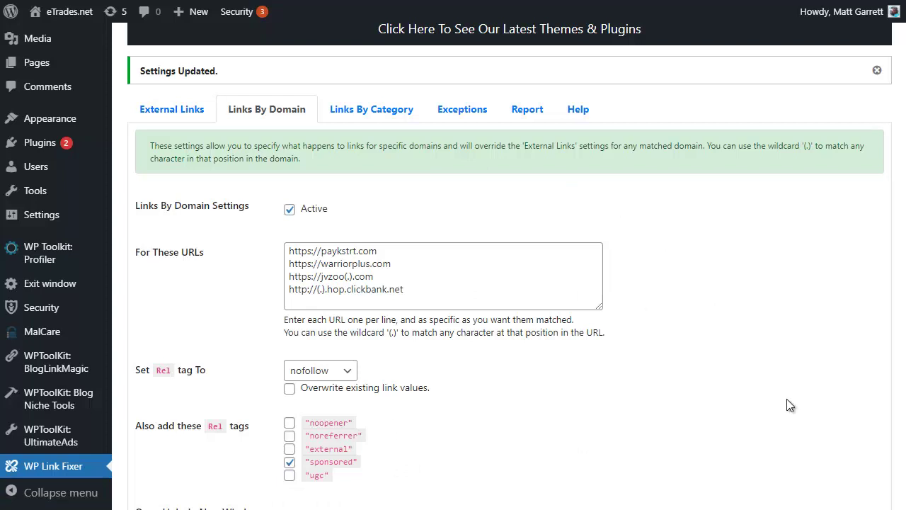
Activate the Links By Category settings for Day Trading and Forex, with rel set to nofollow and existing link values overwritten.
click(369, 110)
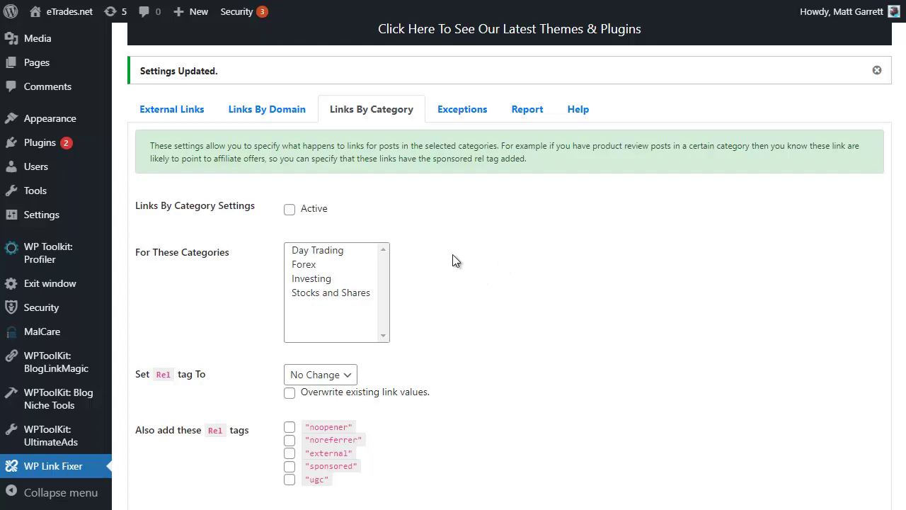
click(288, 214)
click(312, 267)
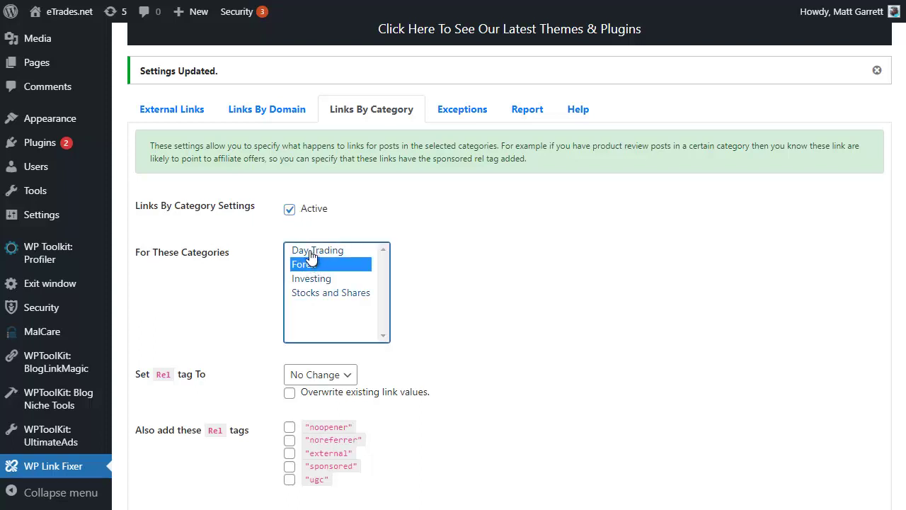
ctrl+click(311, 253)
click(352, 381)
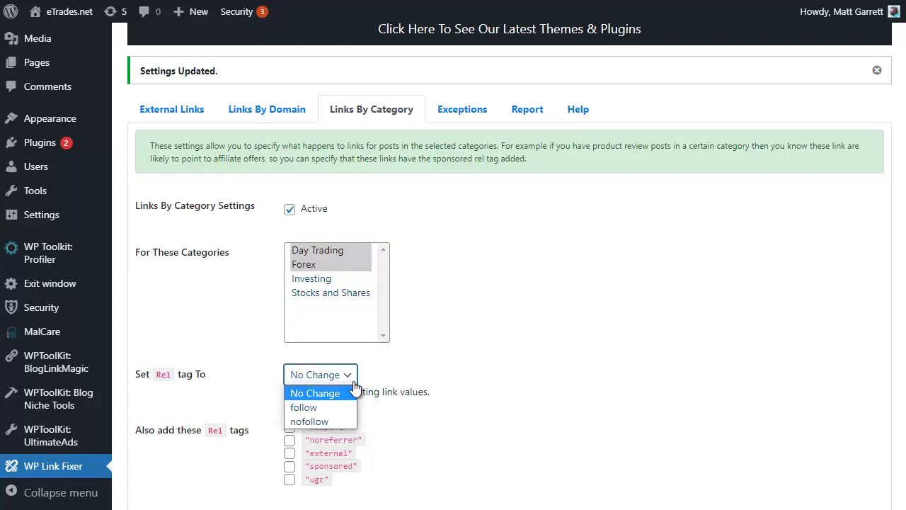
click(320, 420)
click(290, 393)
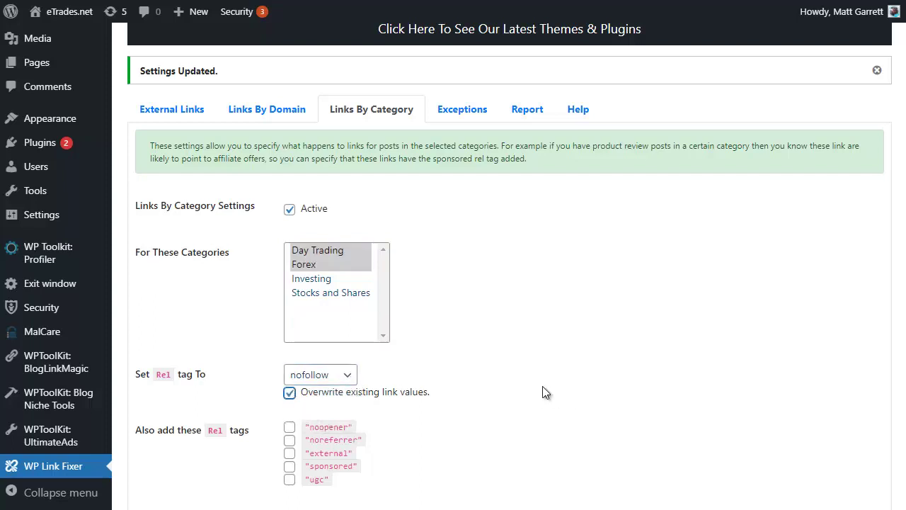
Make the category links open in a new window with the "sponsored" rel tag added, and save the settings.
scroll(542, 393, down, 2)
click(290, 413)
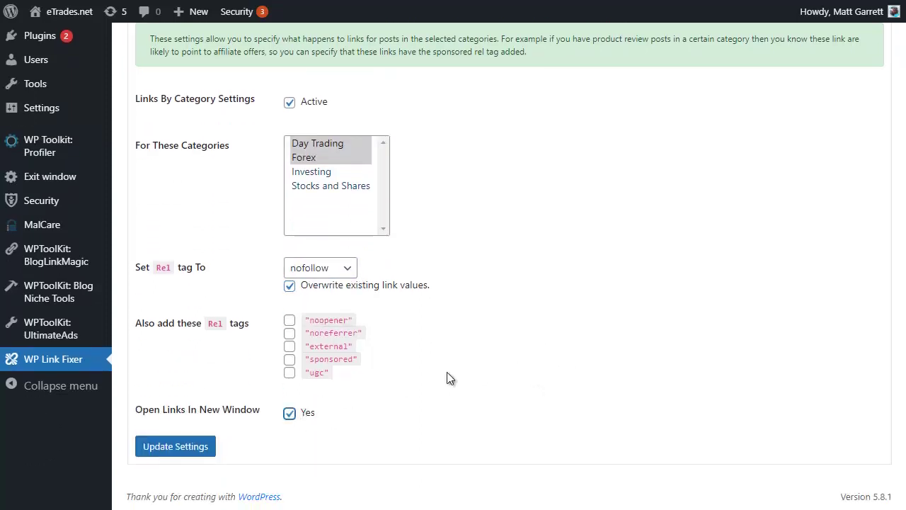
click(291, 363)
click(290, 362)
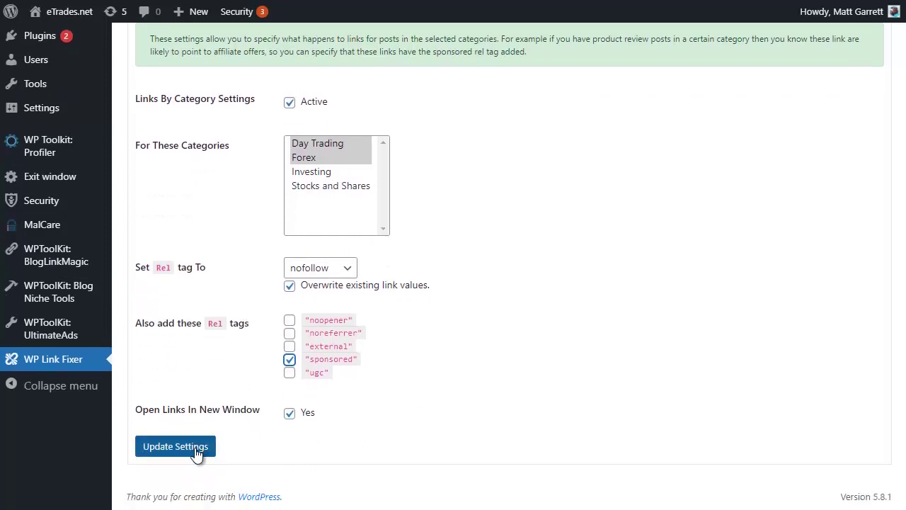
click(198, 452)
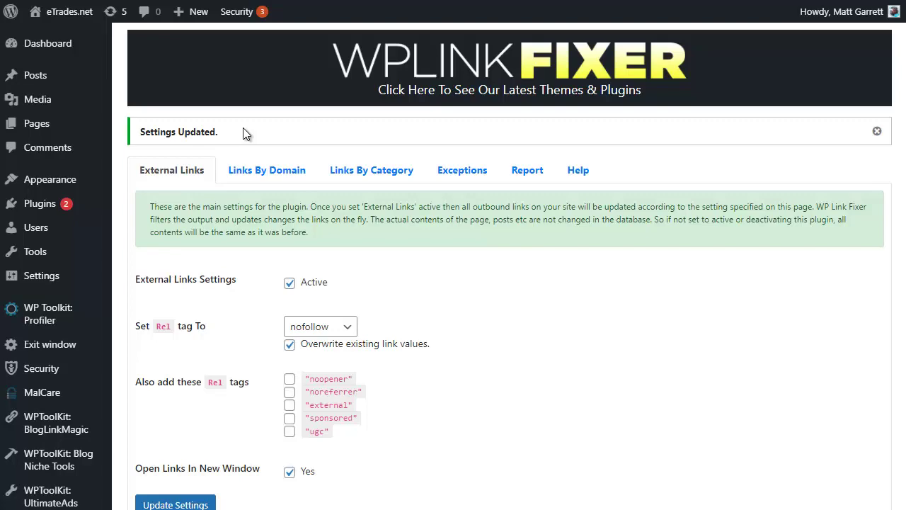
Review the Links By Domain settings and examine the excluded URLs in the Exceptions settings.
click(277, 178)
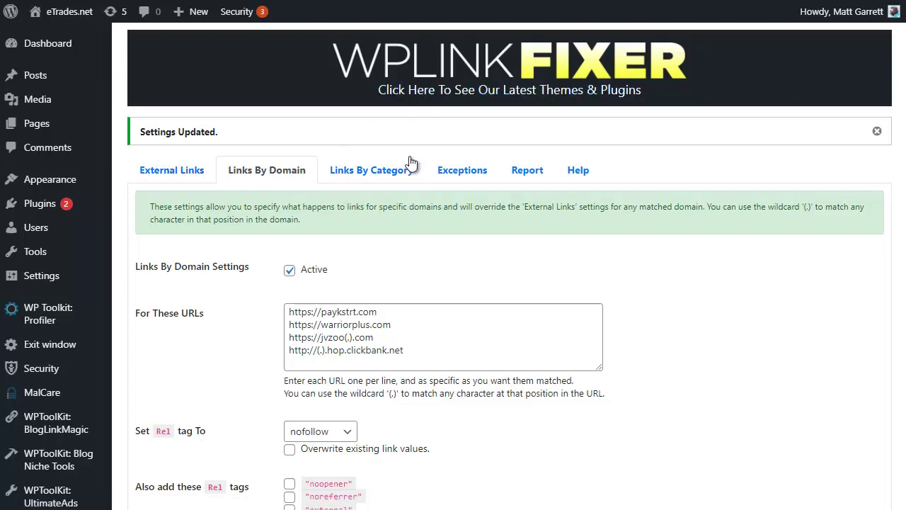
click(471, 172)
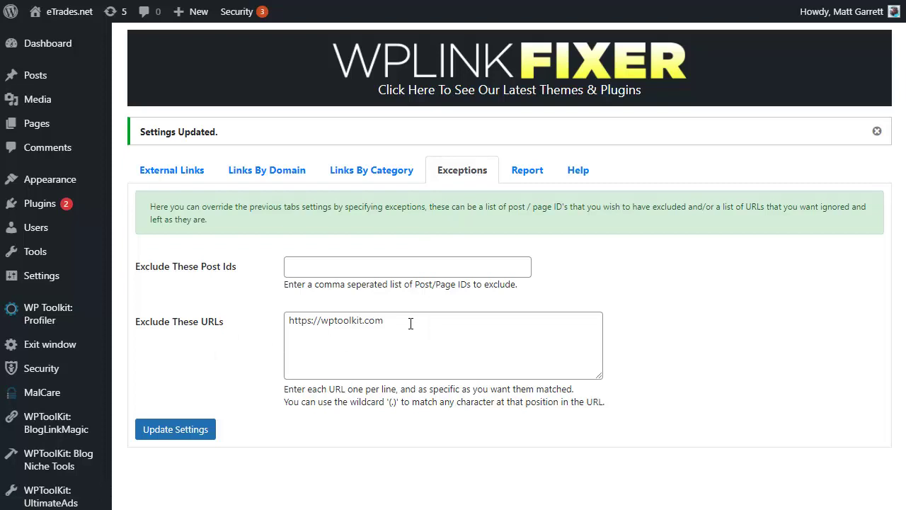
drag(410, 322, 286, 320)
mouse_move(379, 319)
mouse_down()
mouse_move(355, 318)
mouse_move(364, 327)
mouse_up()
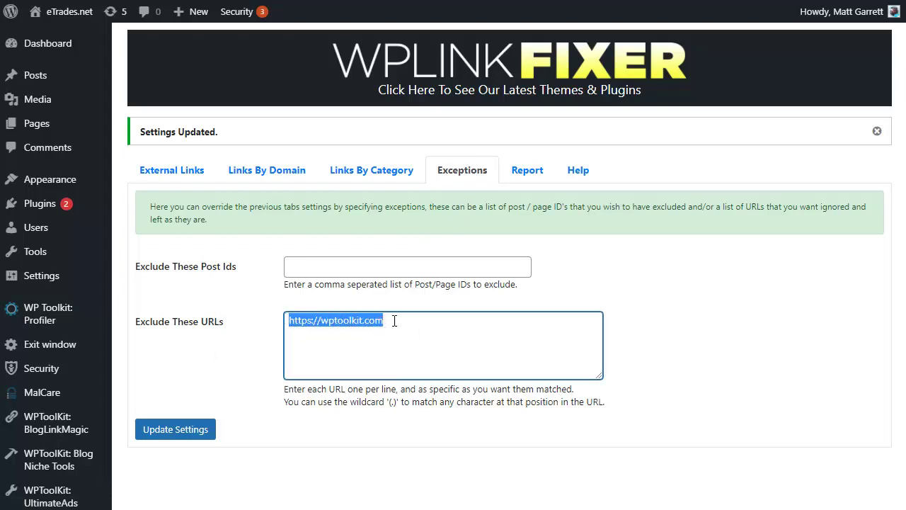
click(395, 320)
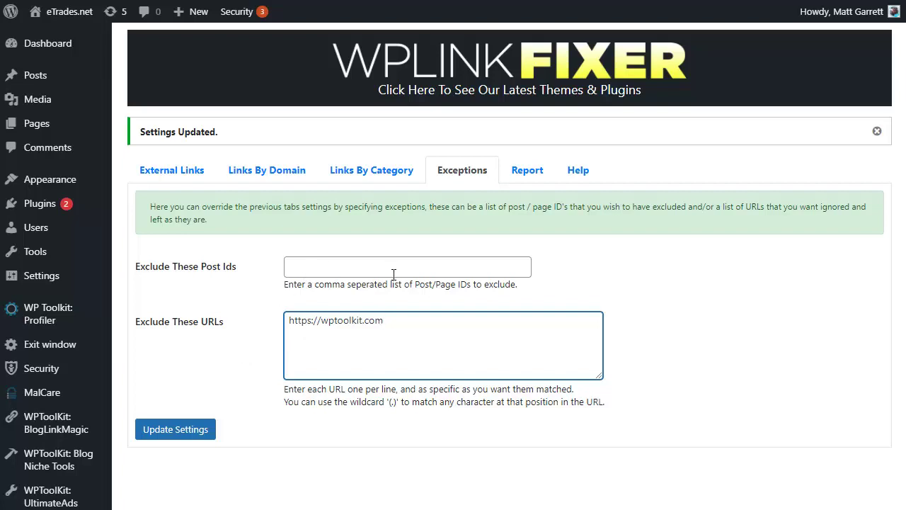
Dismiss the settings update notice and open the plugin's report of external links.
click(652, 292)
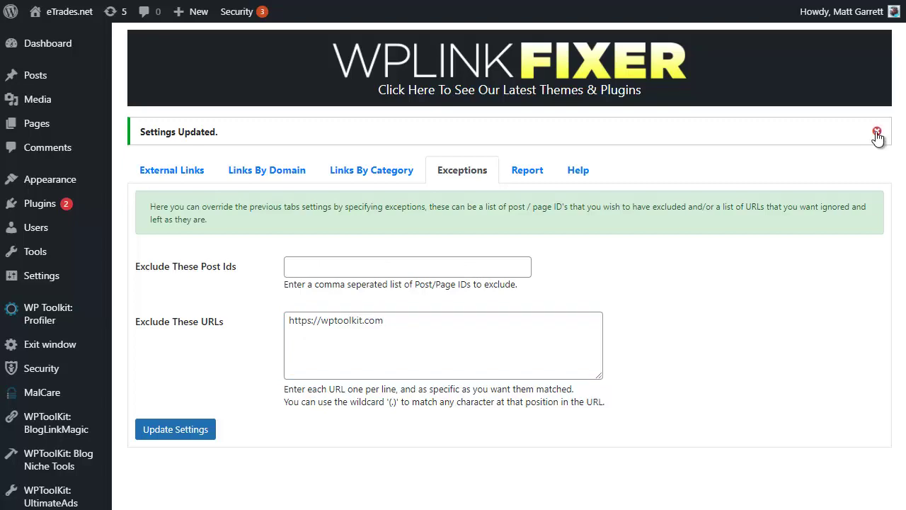
click(877, 131)
click(522, 143)
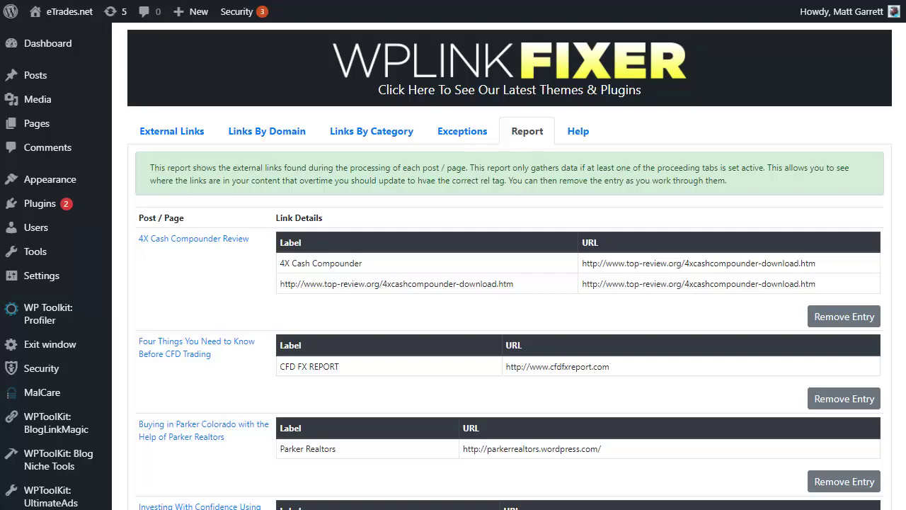
Examine the external link labels and URLs reported for each post and page, down the list and back to its start.
scroll(777, 169, down, 3)
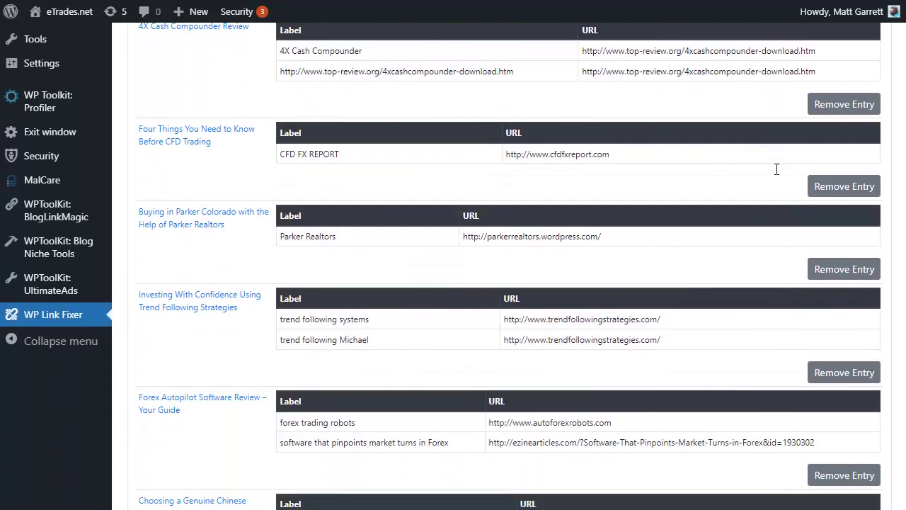
scroll(776, 170, down, 8)
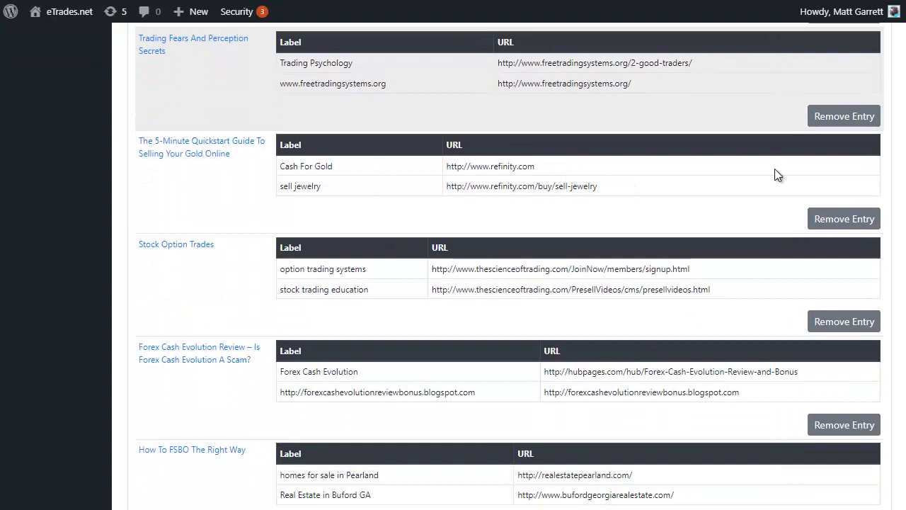
scroll(775, 168, down, 5)
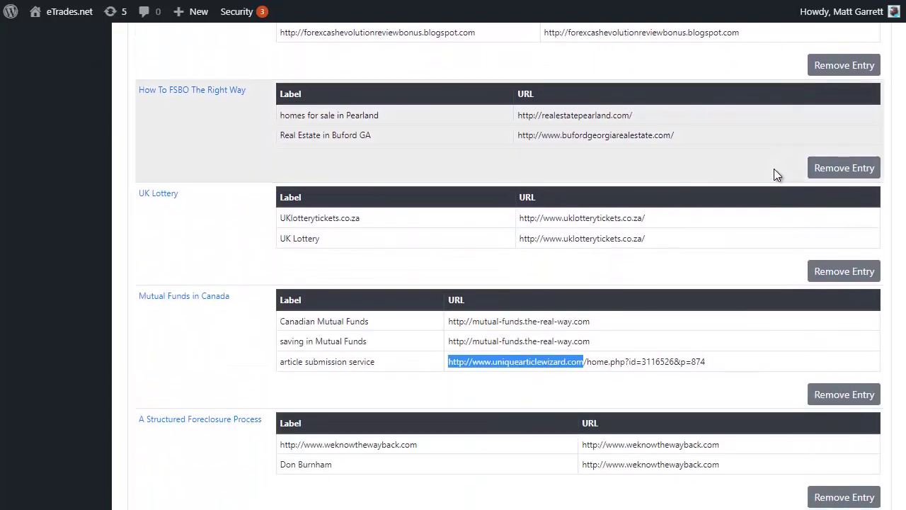
scroll(775, 170, down, 2)
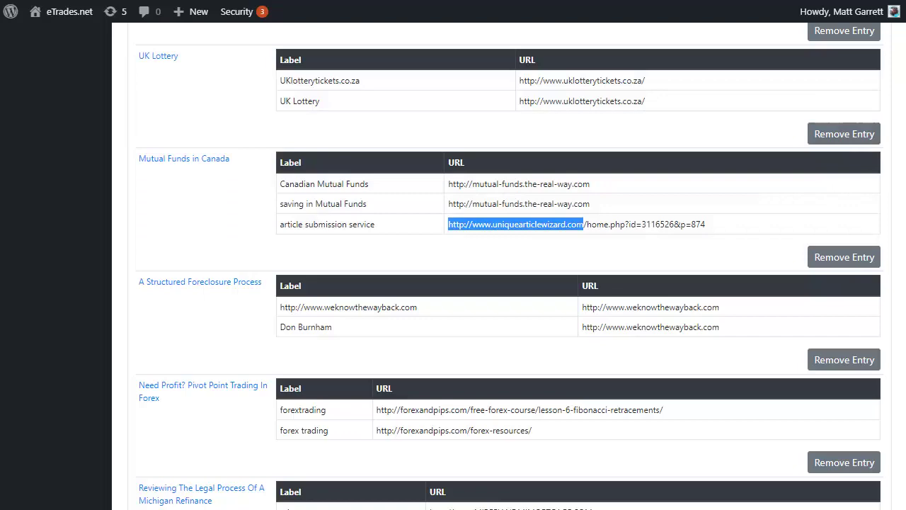
scroll(884, 134, down, 2)
scroll(510, 266, down, 2)
scroll(509, 267, down, 1)
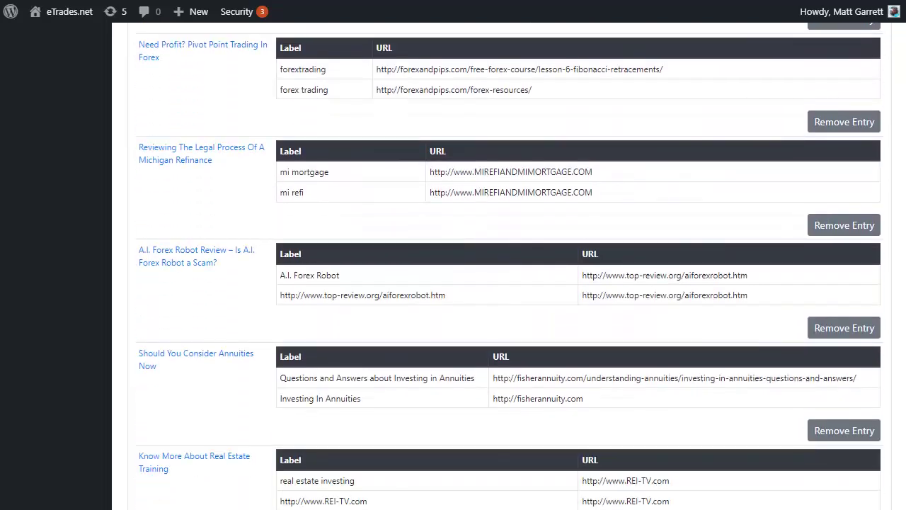
scroll(510, 266, down, 2)
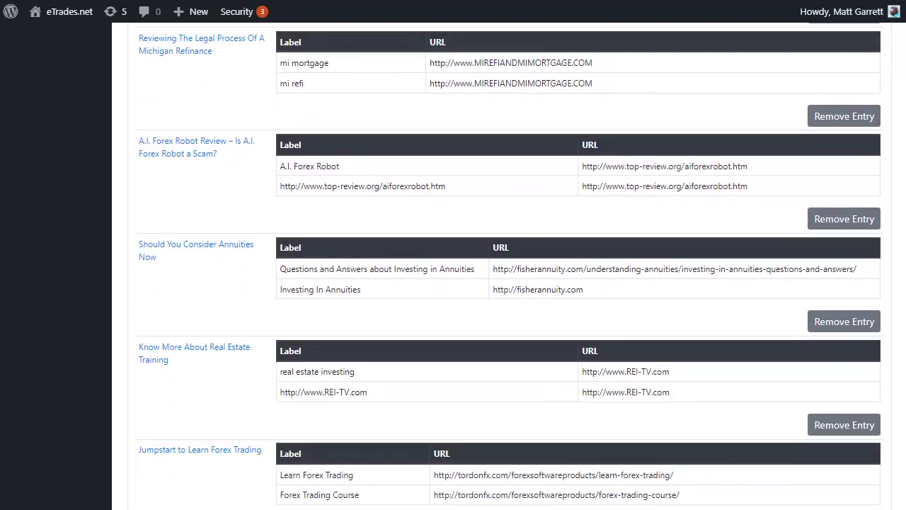
scroll(510, 266, up, 15)
scroll(509, 267, up, 6)
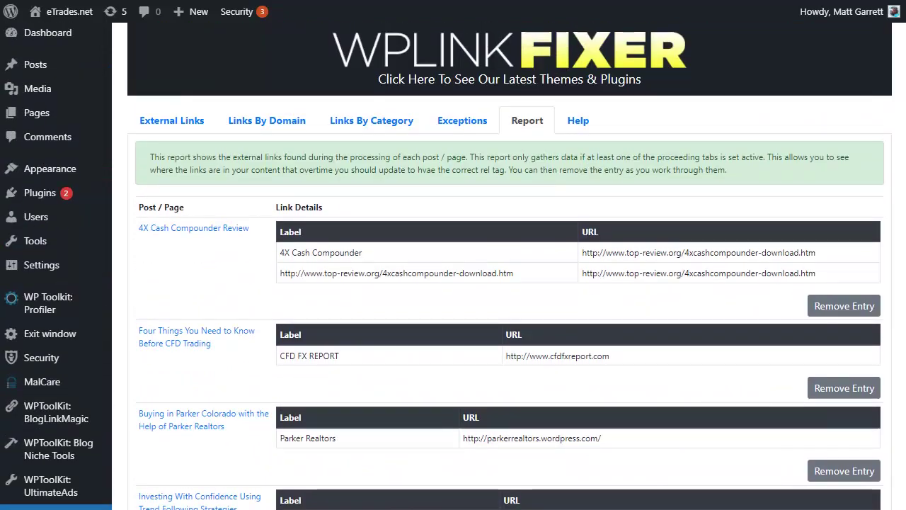
View the plugin's Help page and return to the general External Links settings.
click(579, 123)
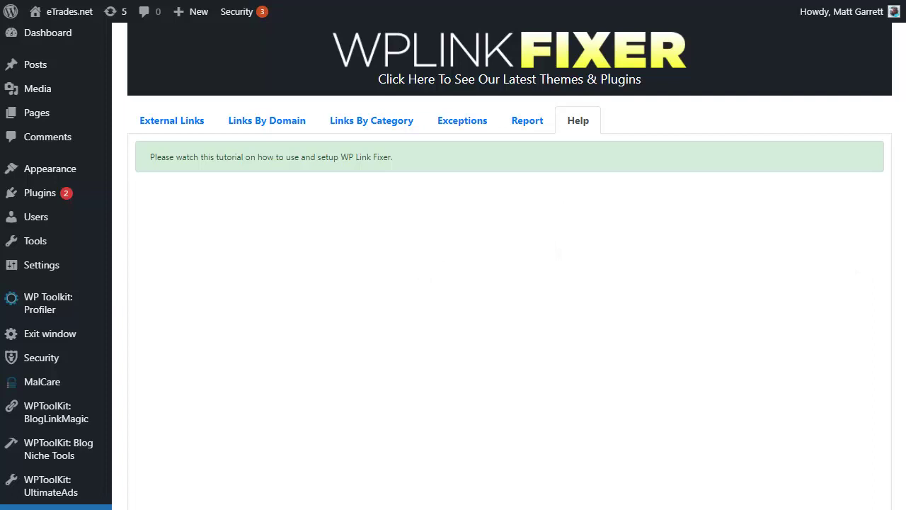
click(196, 126)
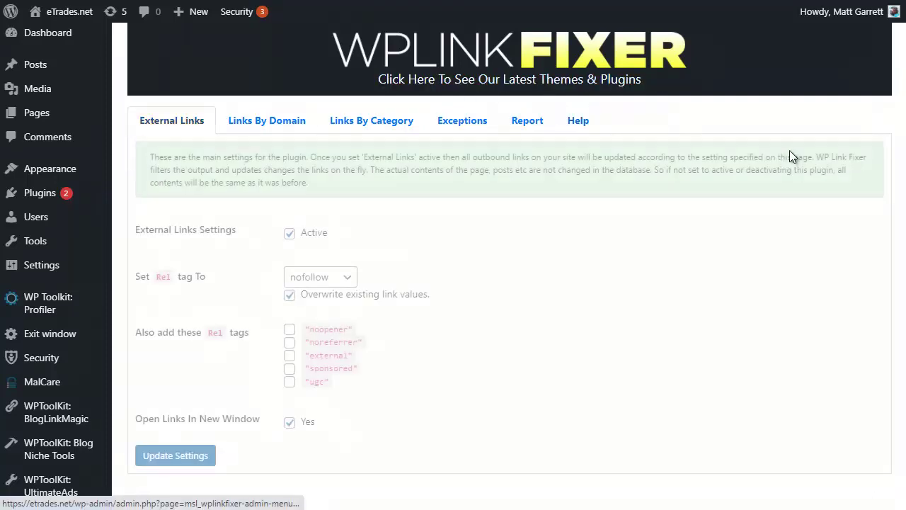